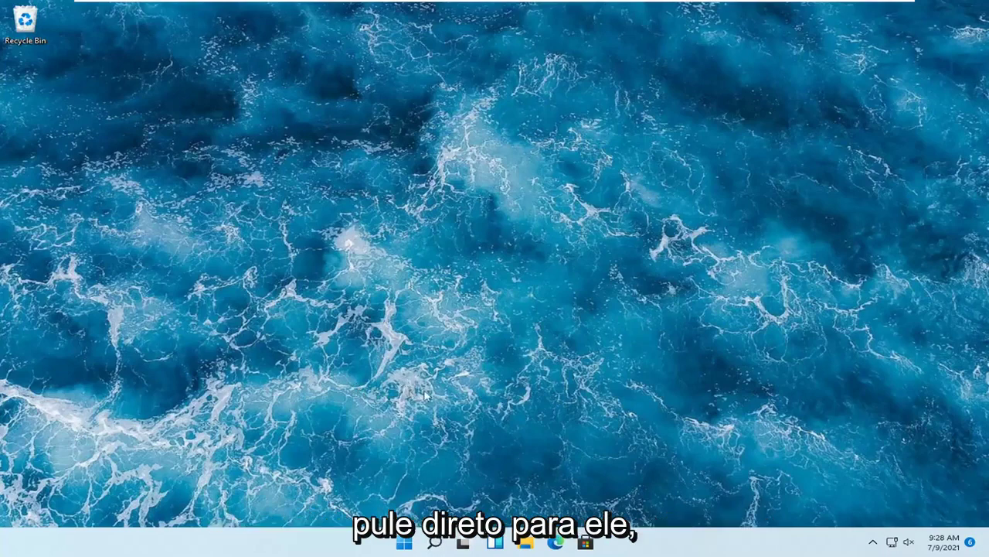
Step: Open Settings from the Start context menu and scroll the System page to Troubleshoot
right_click(405, 543)
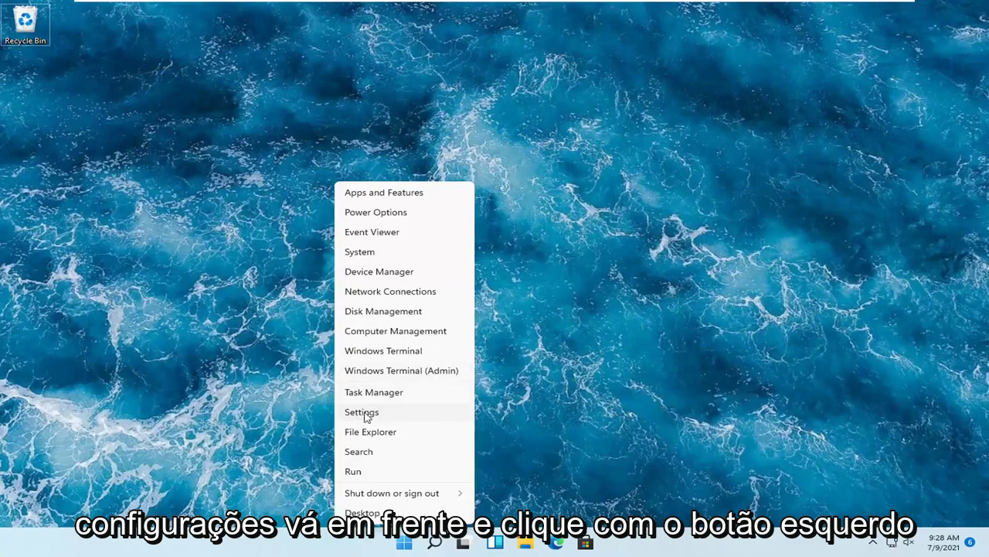
click(364, 412)
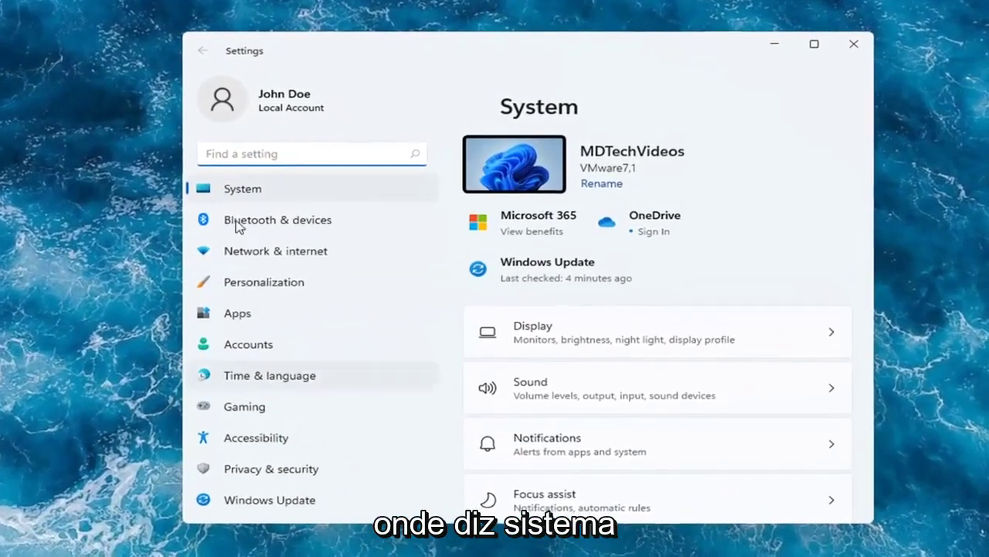
scroll(633, 400, down, 3)
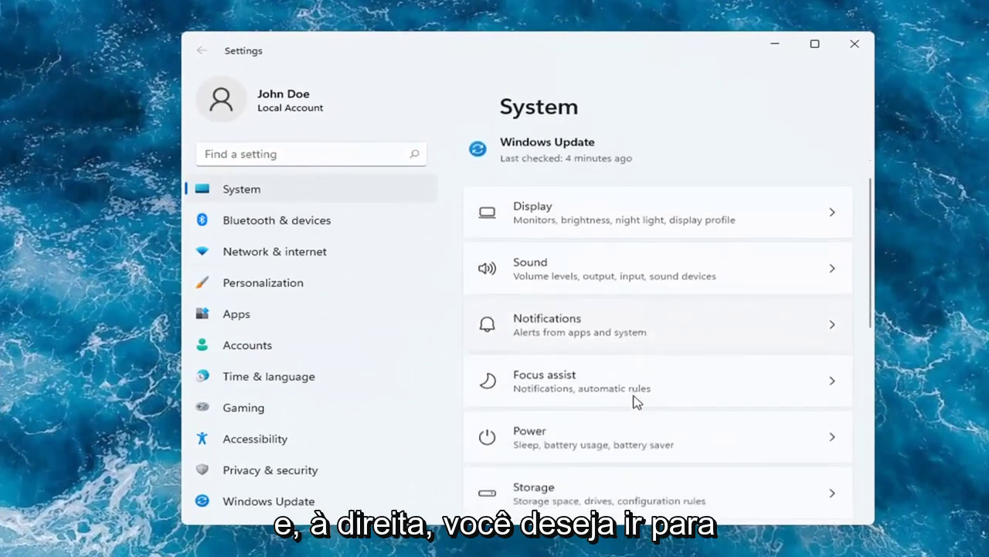
scroll(634, 401, down, 2)
scroll(635, 402, down, 3)
scroll(603, 379, down, 2)
scroll(570, 377, down, 1)
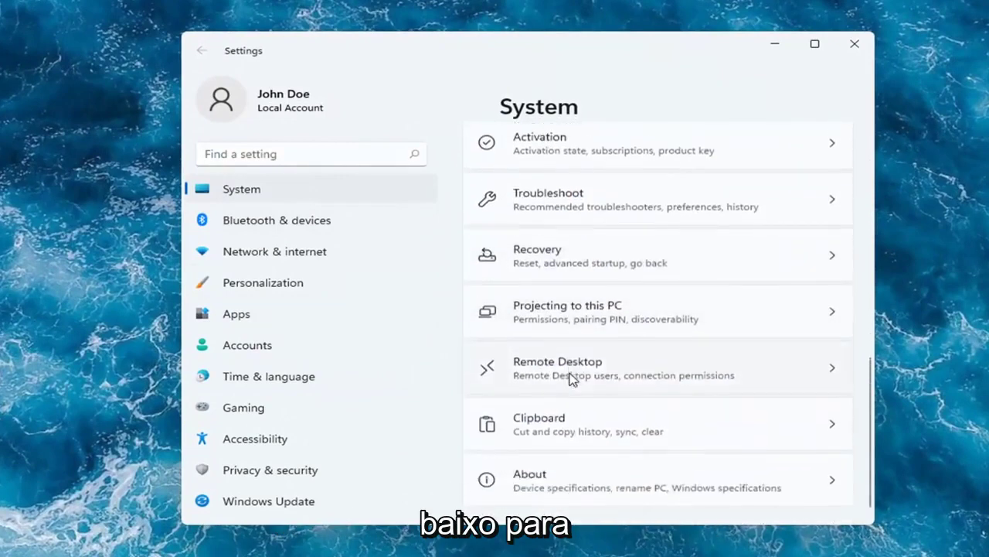
scroll(570, 391, up, 5)
scroll(579, 332, down, 2)
scroll(518, 336, down, 2)
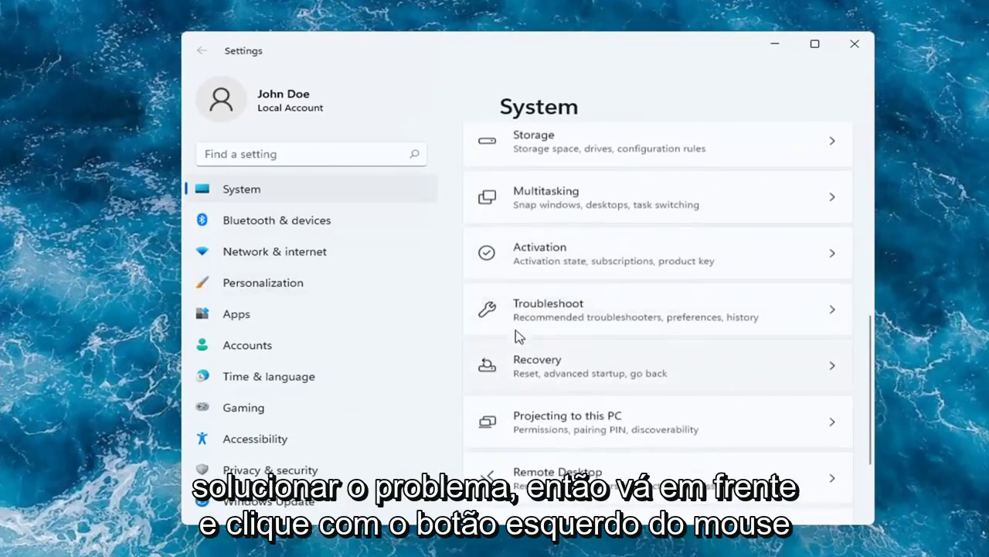
Step: Run the Printer troubleshooter under Other troubleshooters until it reports no identifiable problem
click(619, 324)
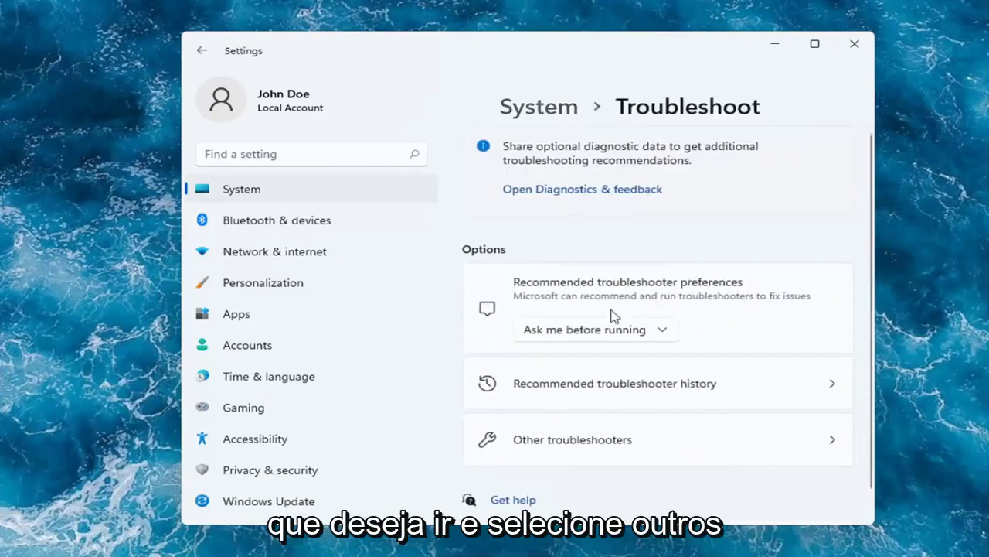
click(611, 451)
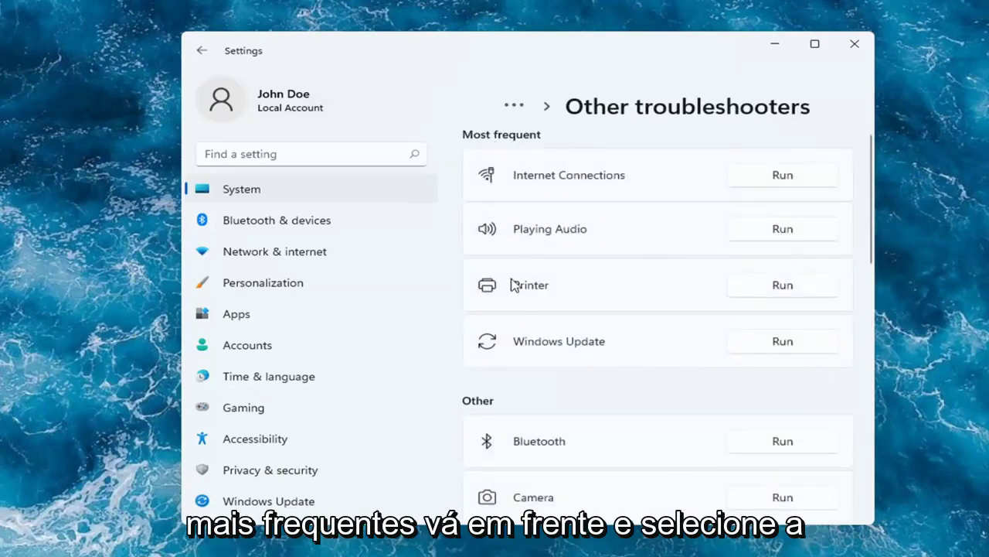
click(783, 286)
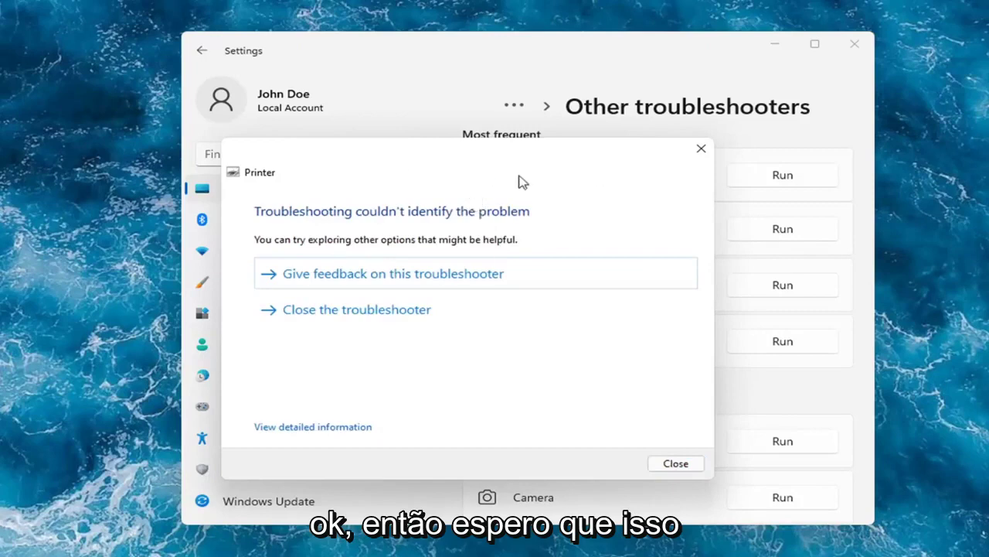
Step: Close the printer troubleshooter dialog
click(675, 463)
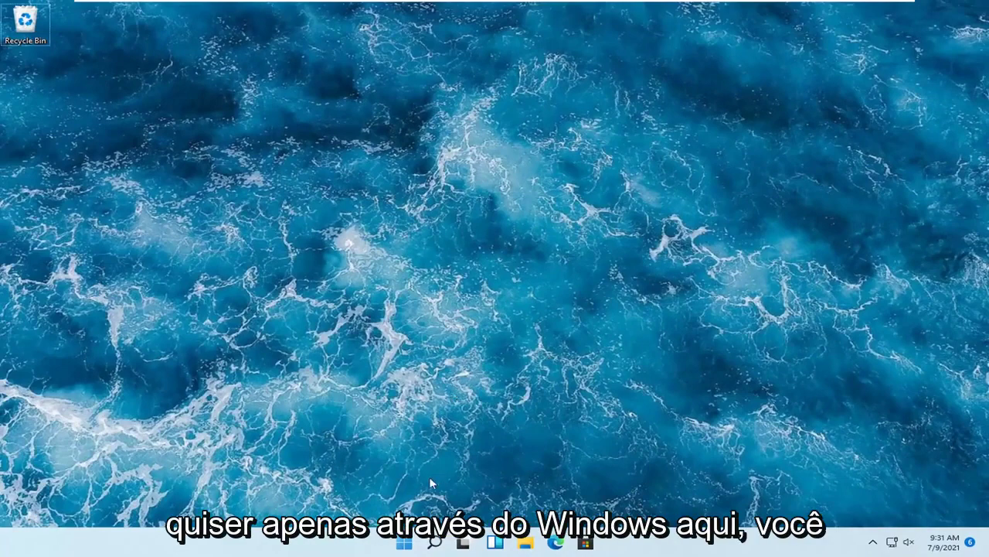
Step: Open Device Manager from the Start context menu and move its window toward the centre
right_click(404, 543)
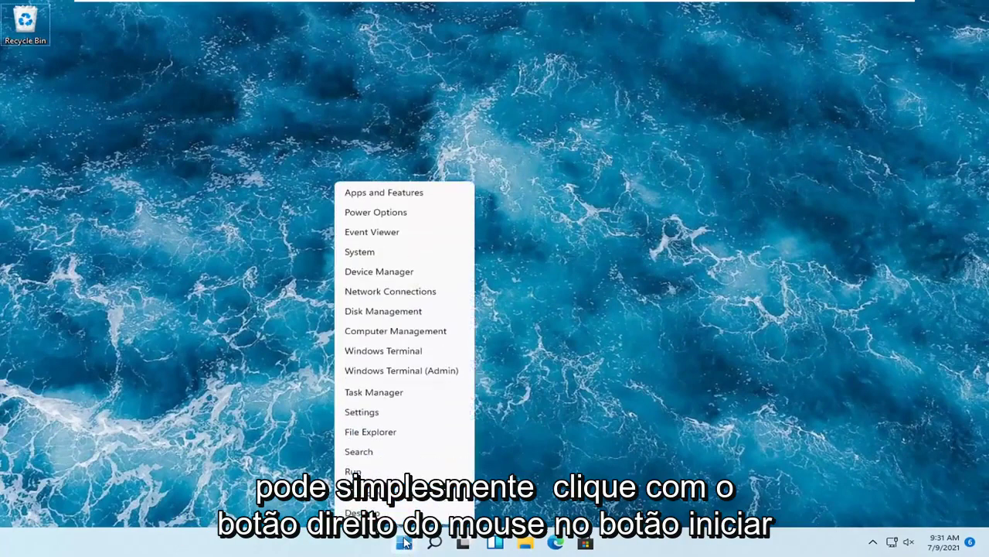
click(374, 274)
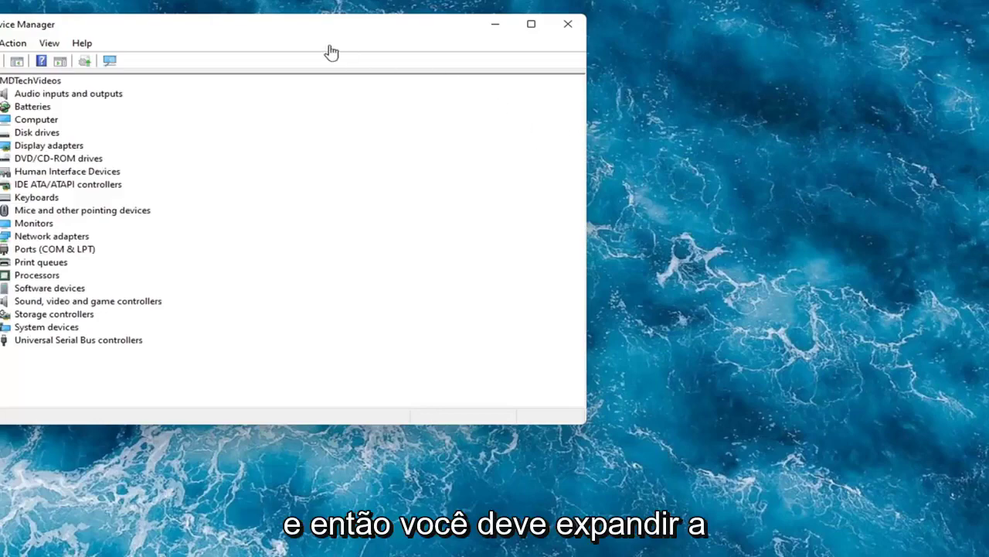
drag(329, 34, 573, 54)
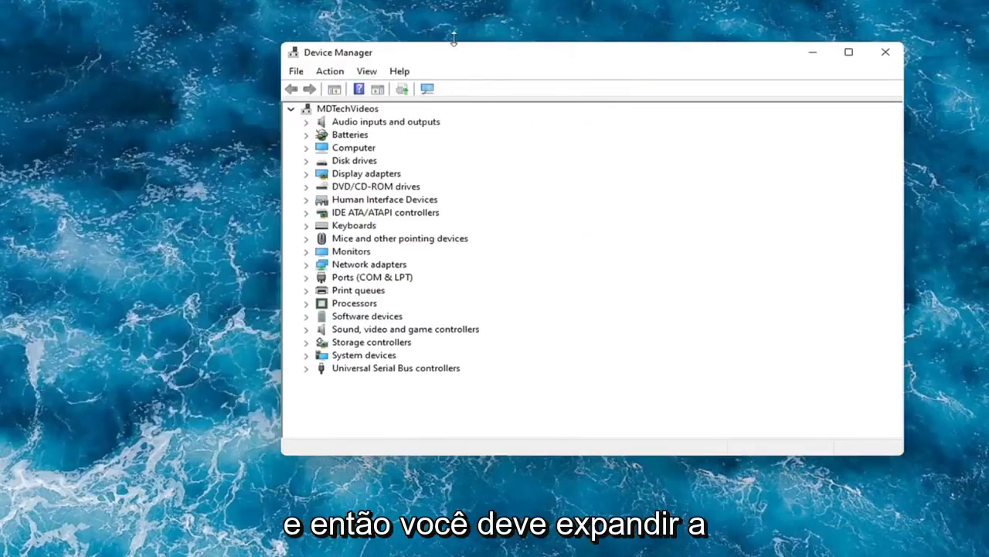
drag(487, 49, 417, 62)
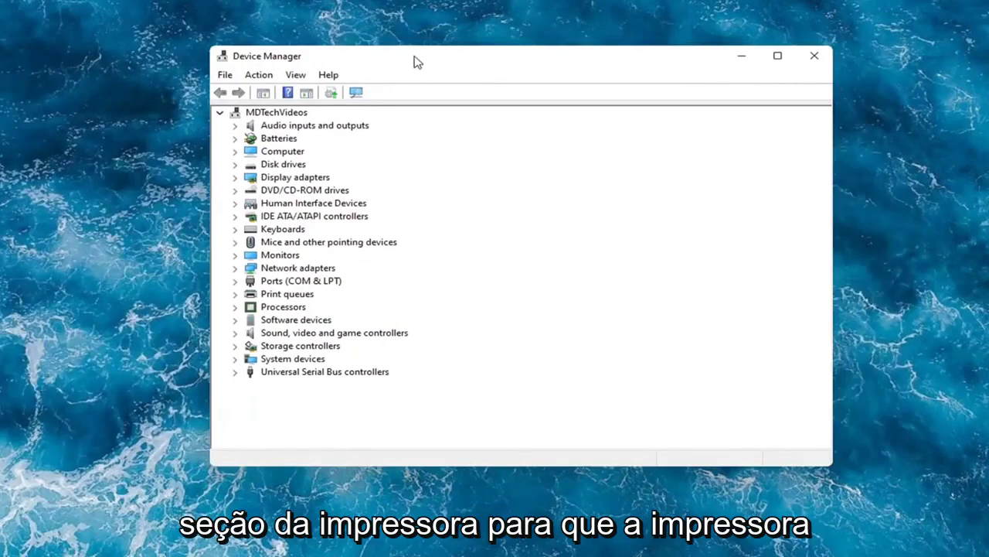
Step: Expand Print queues and search automatically for a newer Microsoft Print to PDF driver
click(280, 296)
double_click(282, 299)
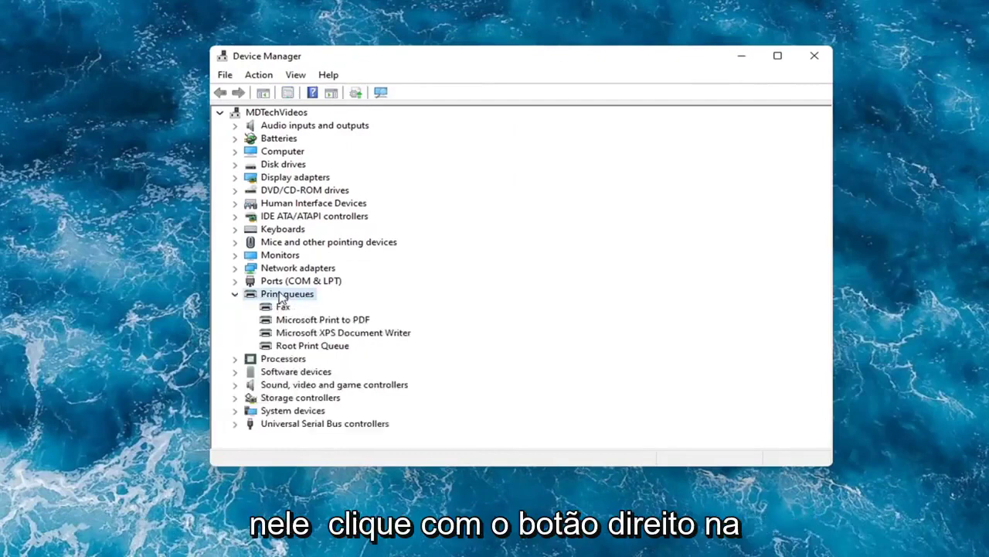
right_click(306, 319)
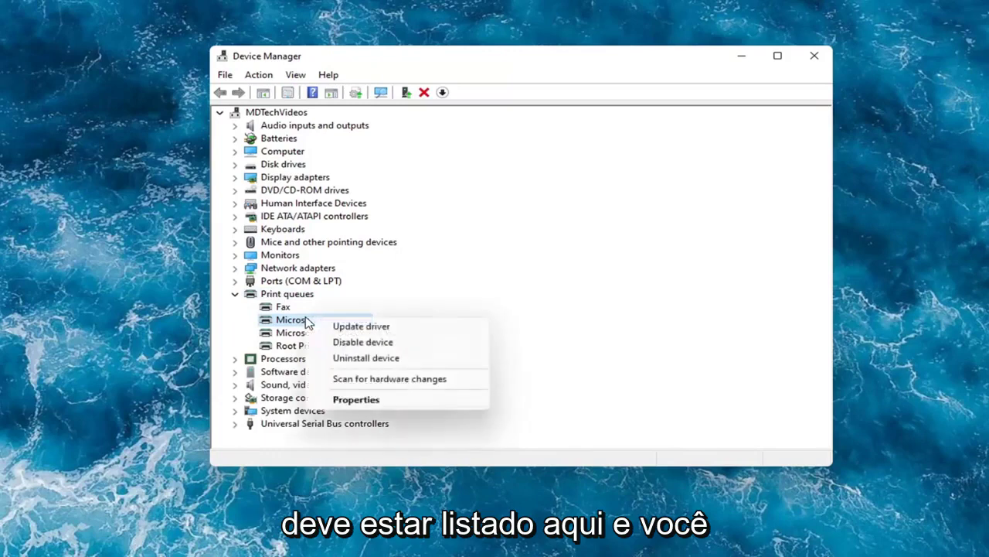
click(358, 327)
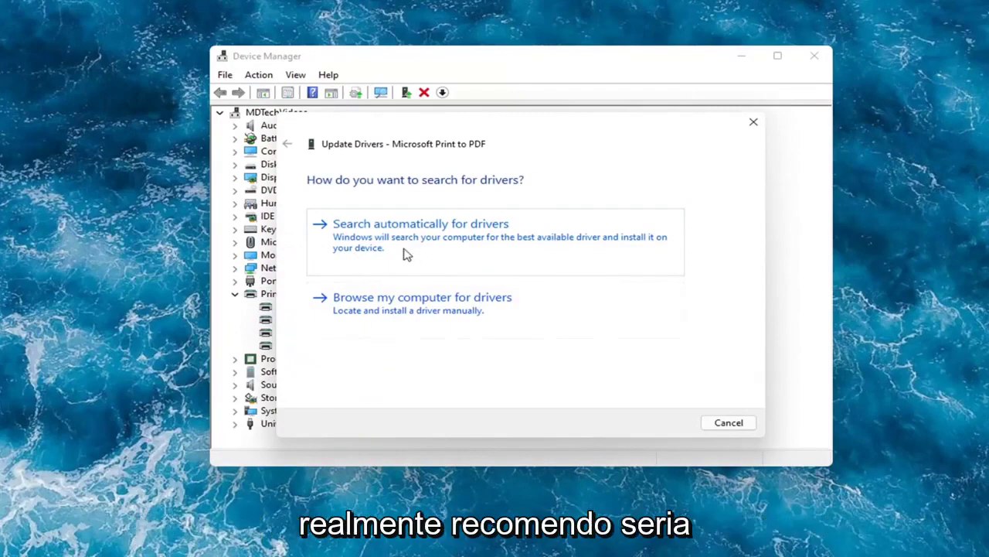
click(478, 245)
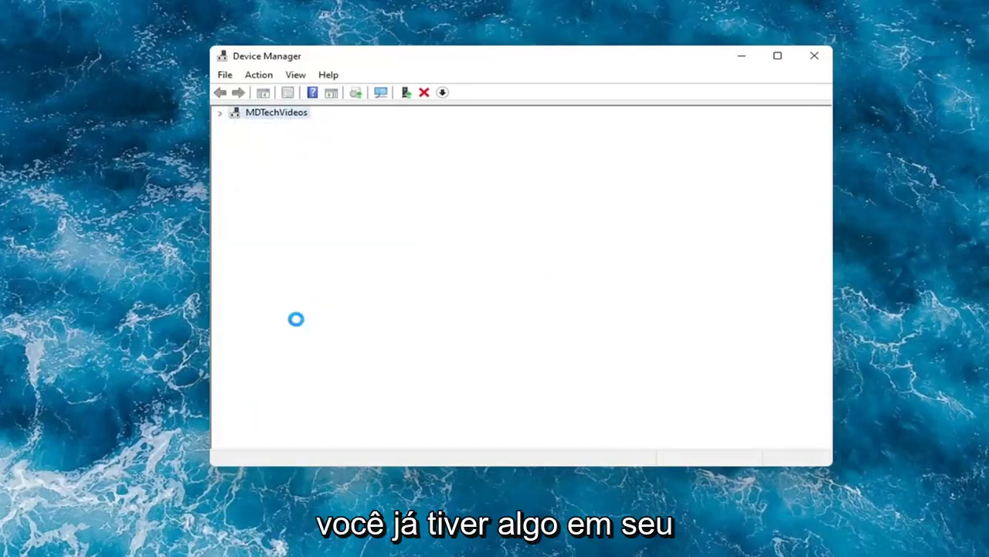
Step: Manually pick and install the Local Print Queue driver for Microsoft Print to PDF
right_click(315, 322)
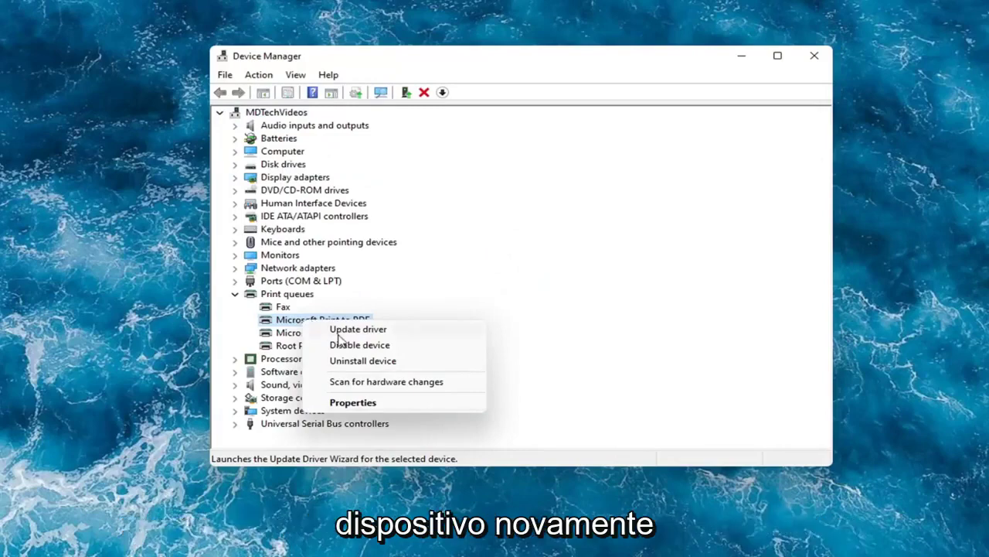
click(340, 331)
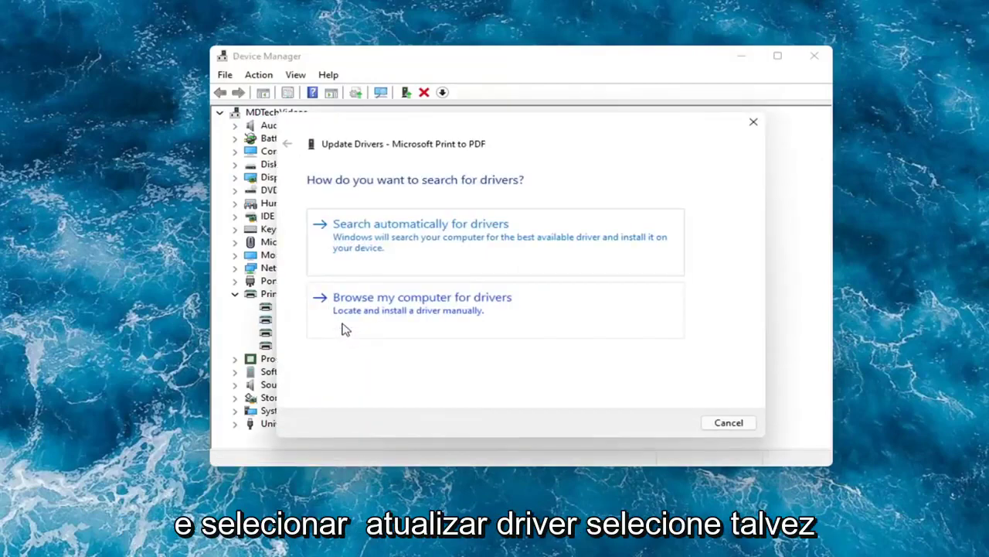
click(470, 317)
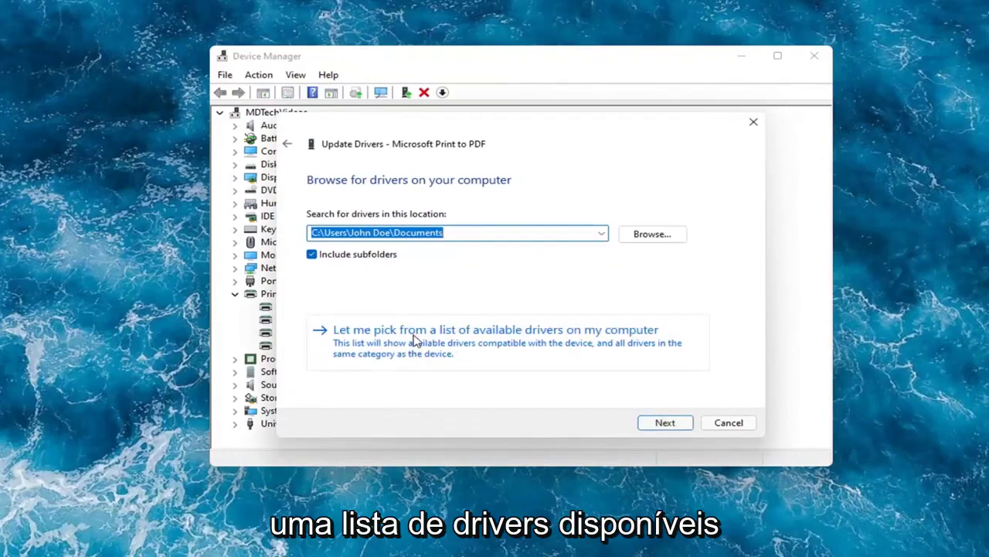
click(570, 339)
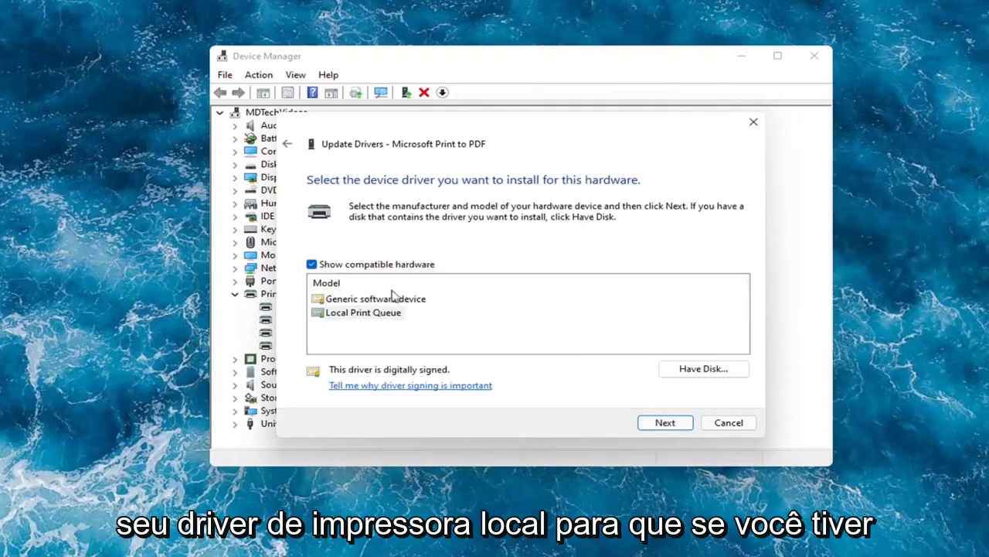
click(361, 302)
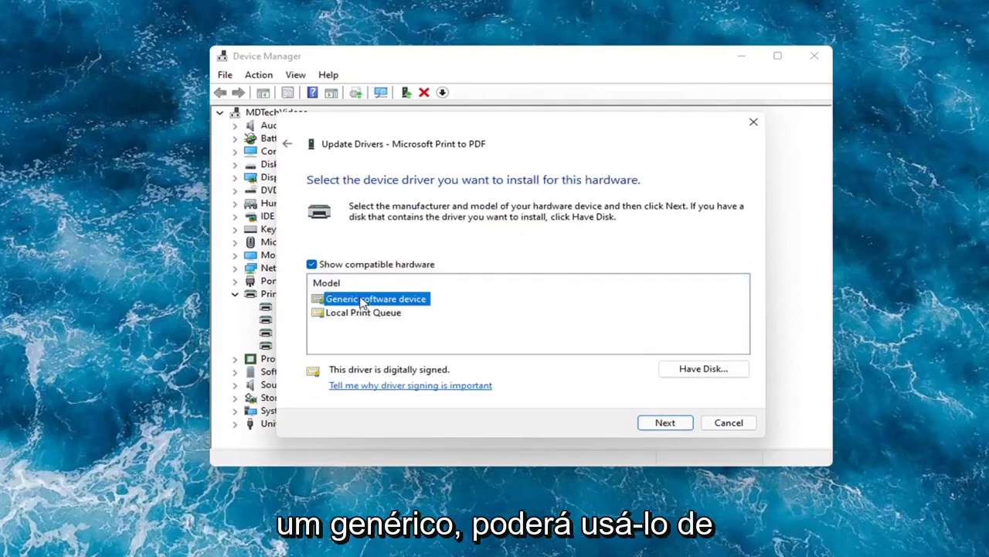
click(361, 315)
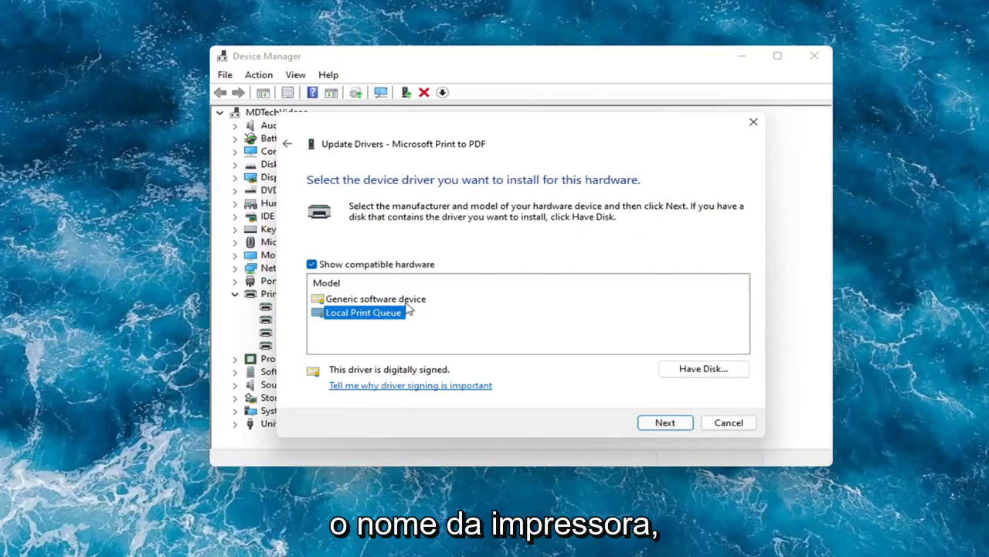
click(649, 426)
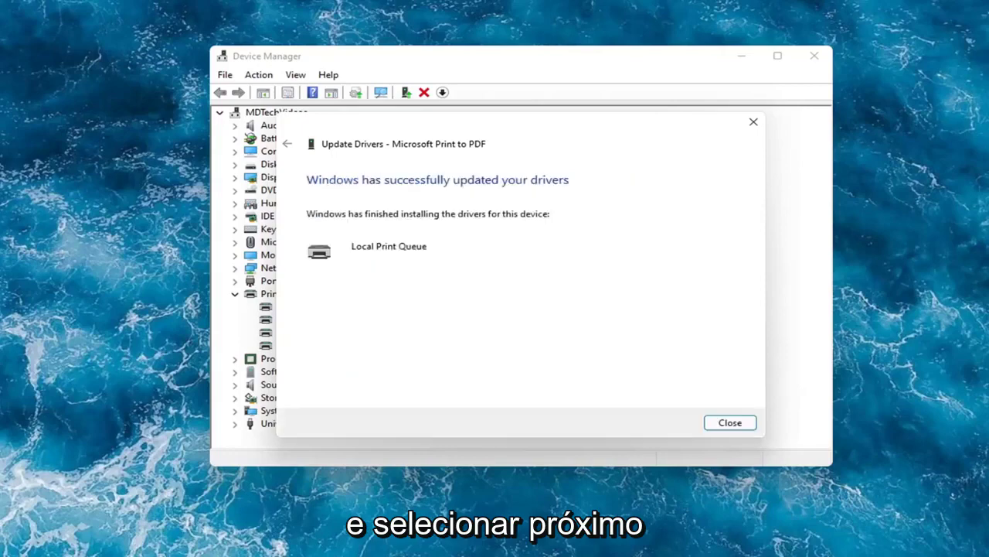